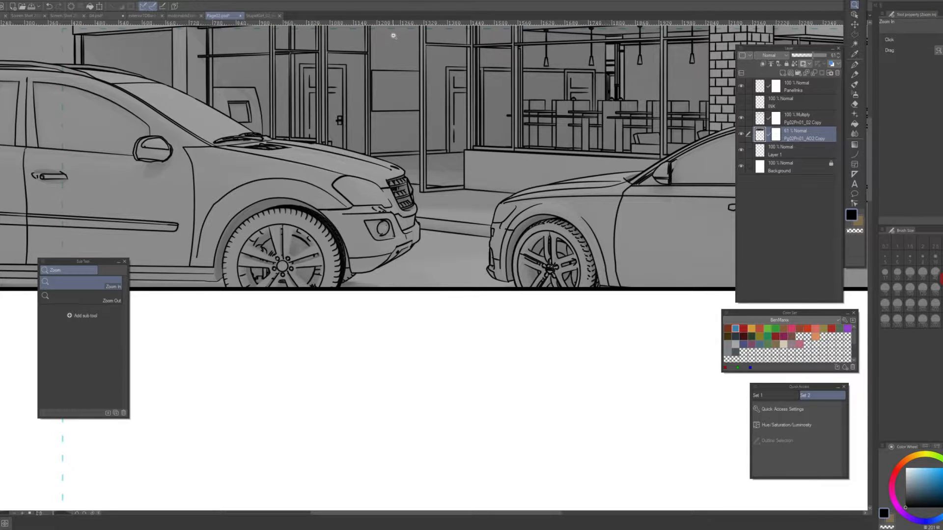
- Examine the whole Page02 layout and compare it with the finished coloured and lettered comic page
scroll(682, 99, "down", 3)
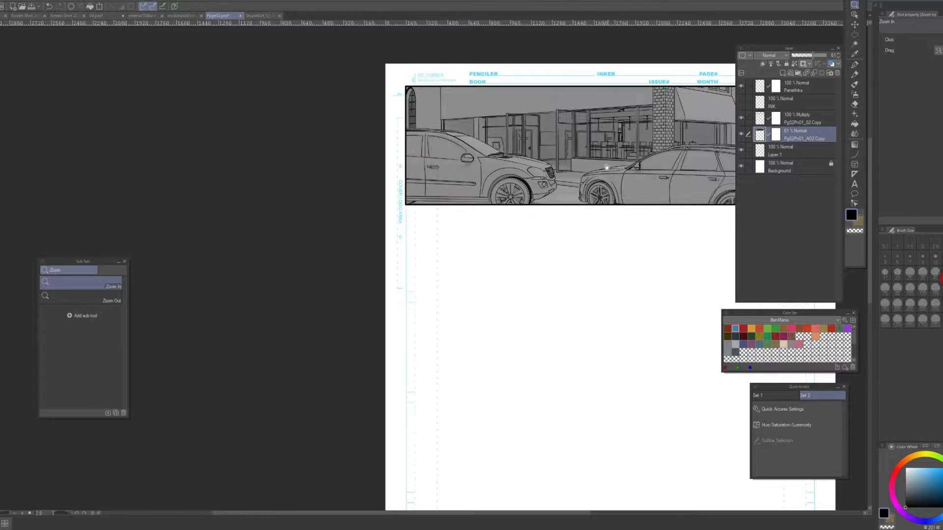
left_click_drag(607, 167, 426, 127)
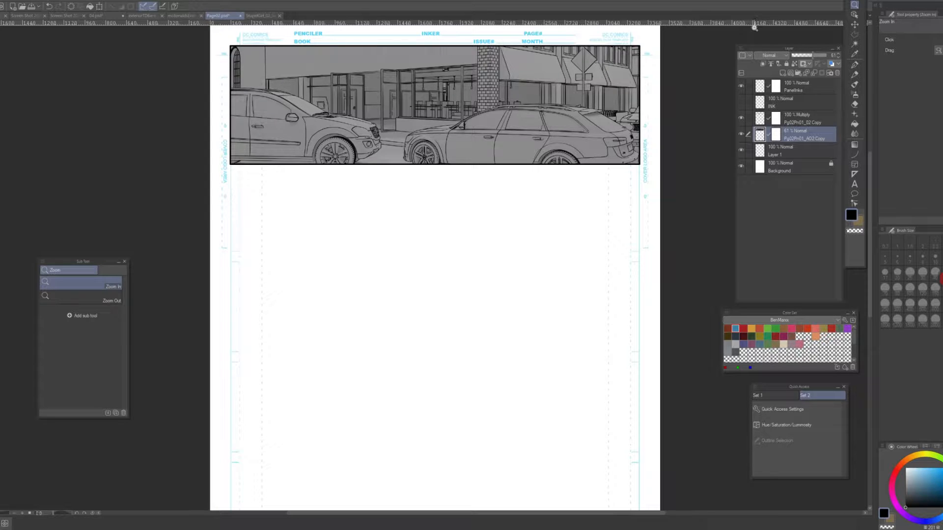
scroll(592, 160, "down", 1)
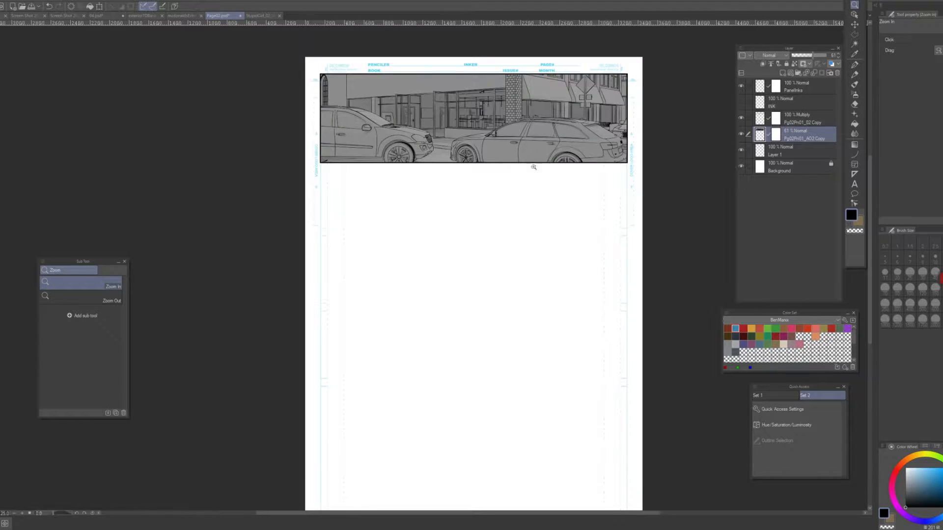
left_click_drag(510, 185, 505, 174)
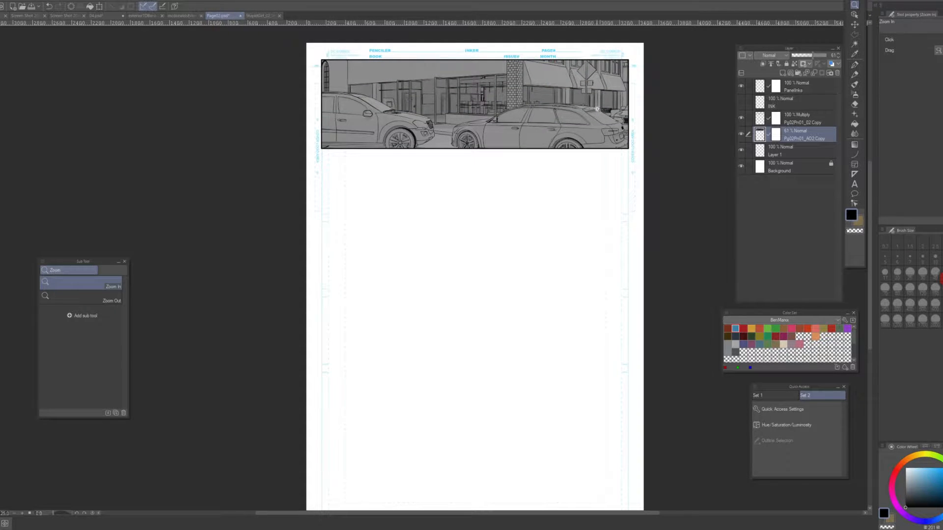
left_click(258, 16)
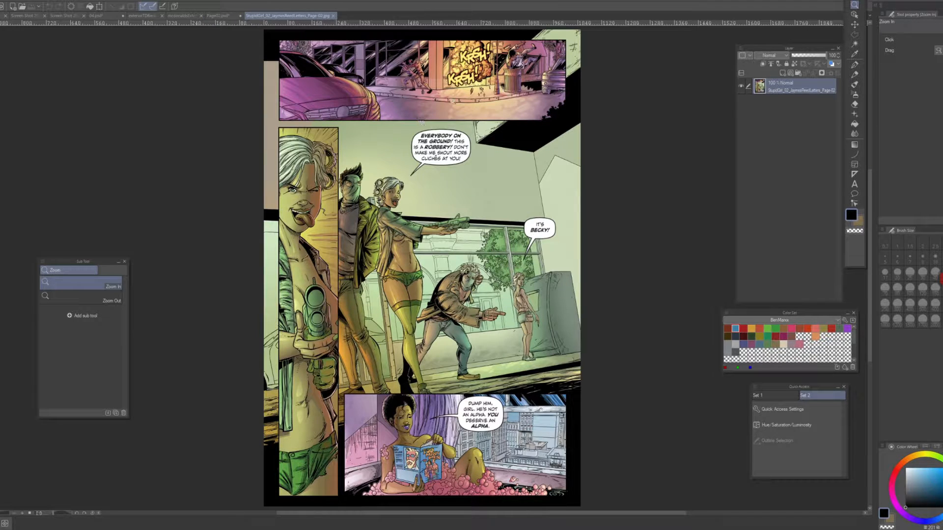
left_click(220, 16)
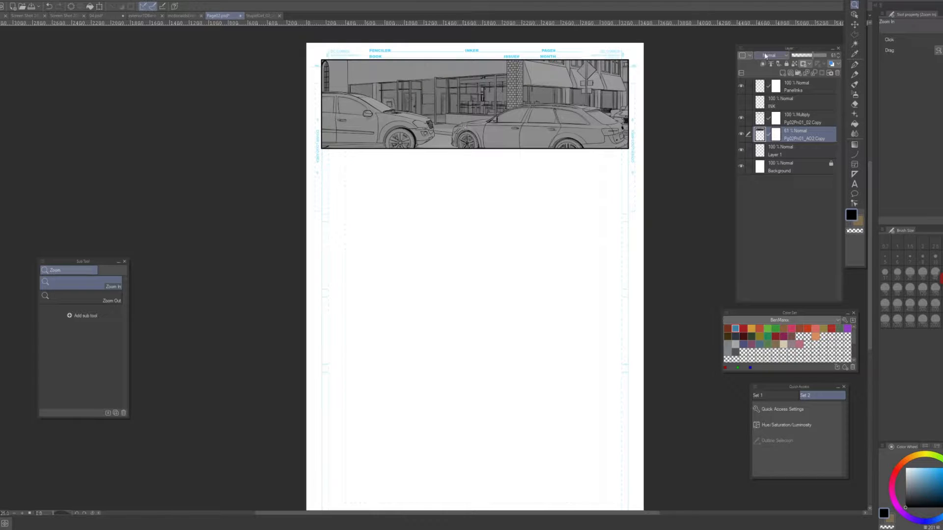
- Hide the Multiply line layer Pg02Pn01_02 Copy to examine the grey render of the street panel
left_click(506, 83)
left_click(516, 74)
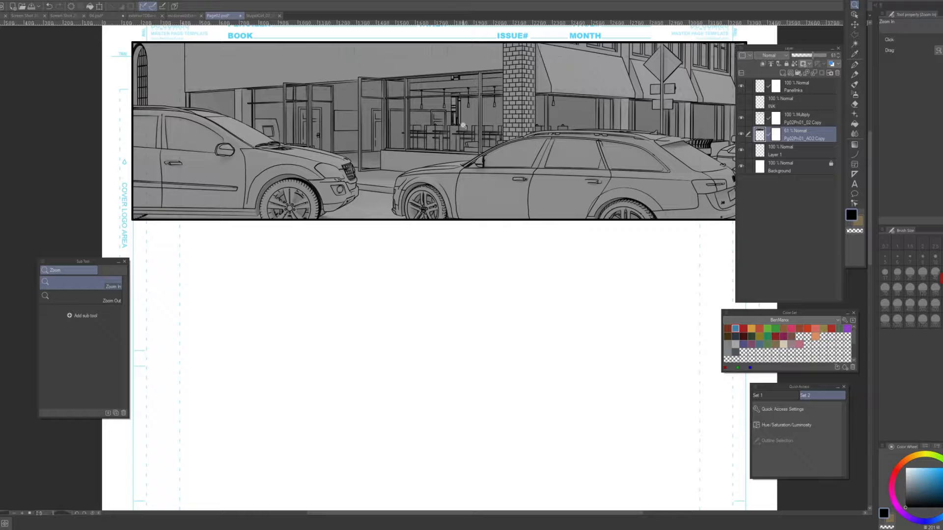
left_click(509, 109)
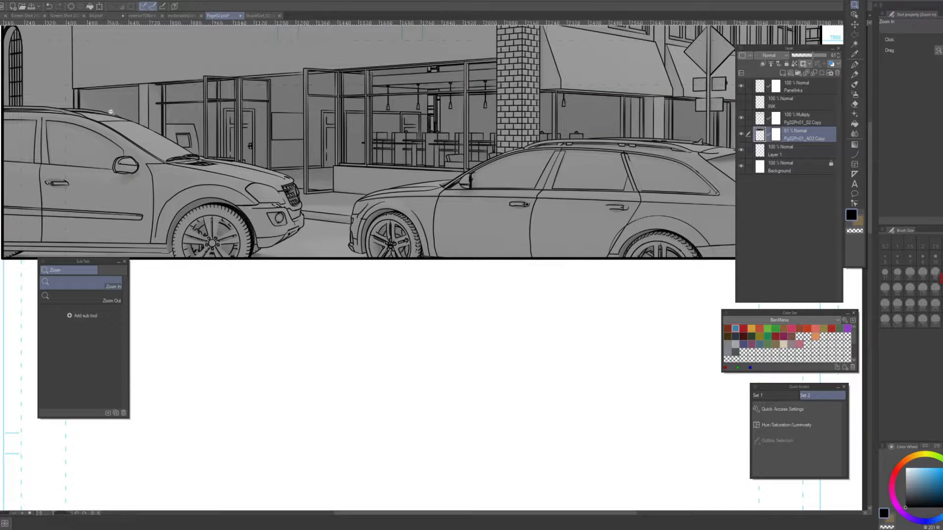
left_click(246, 136)
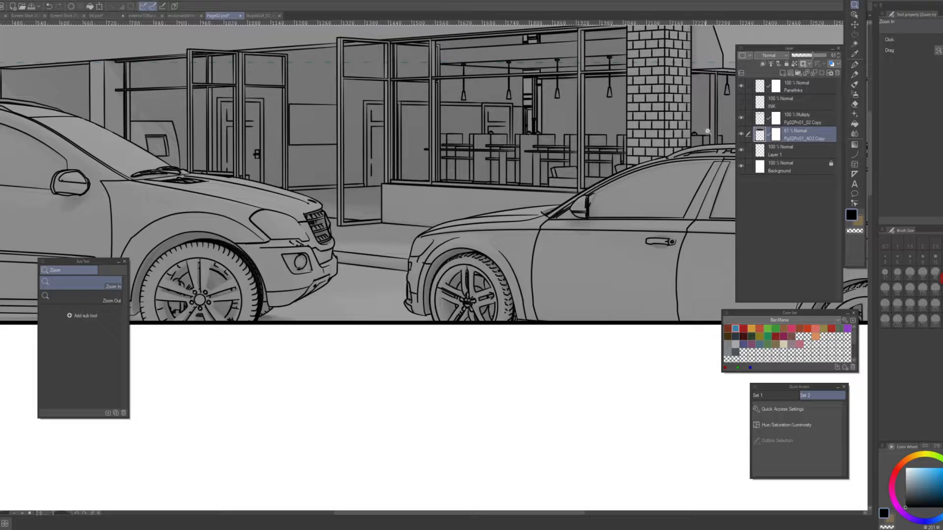
left_click(741, 119)
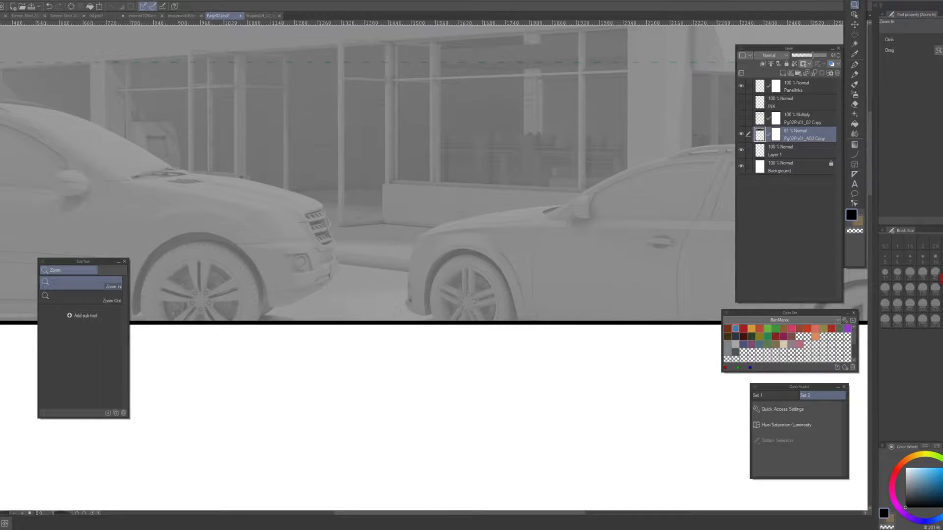
- Switch to Maya and minimize the V-Ray Frame Buffer to uncover the panel01Cam scene
mouse_move(267, 528)
left_click(312, 497)
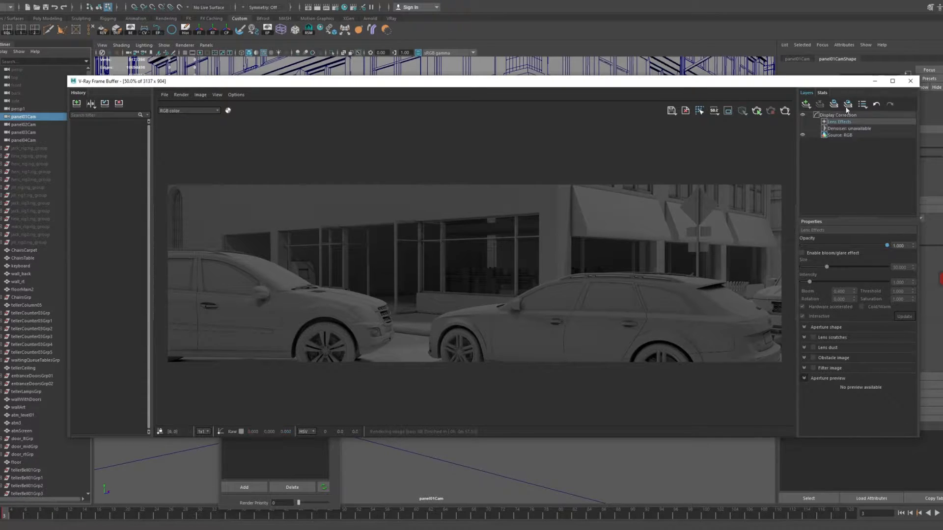
left_click(874, 81)
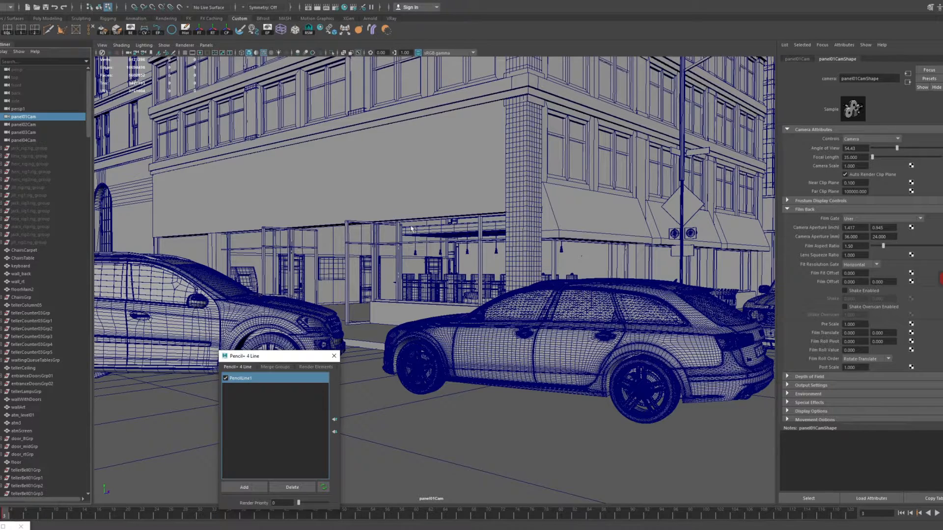
- Examine the 3D street corner with its building and parked cars from above and from street level
left_click_drag(504, 289, 469, 366, "alt")
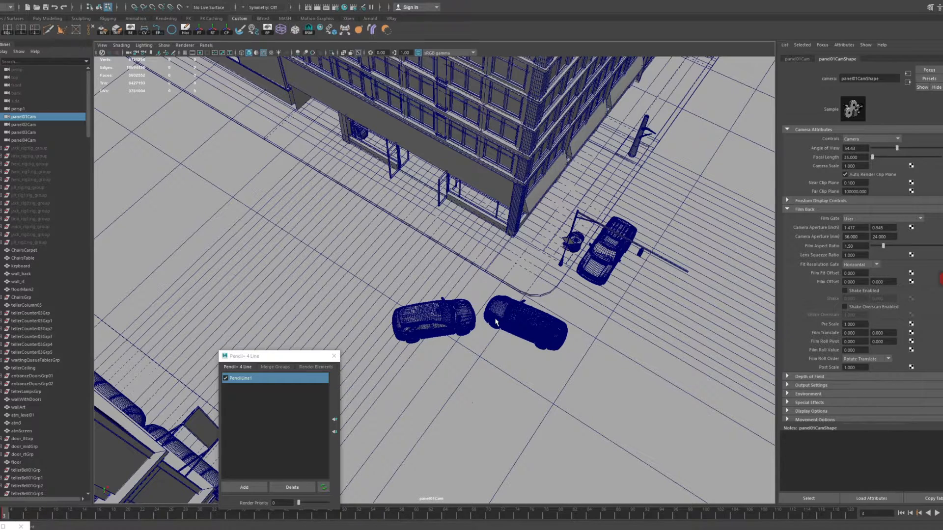
left_click_drag(496, 320, 469, 220, "alt")
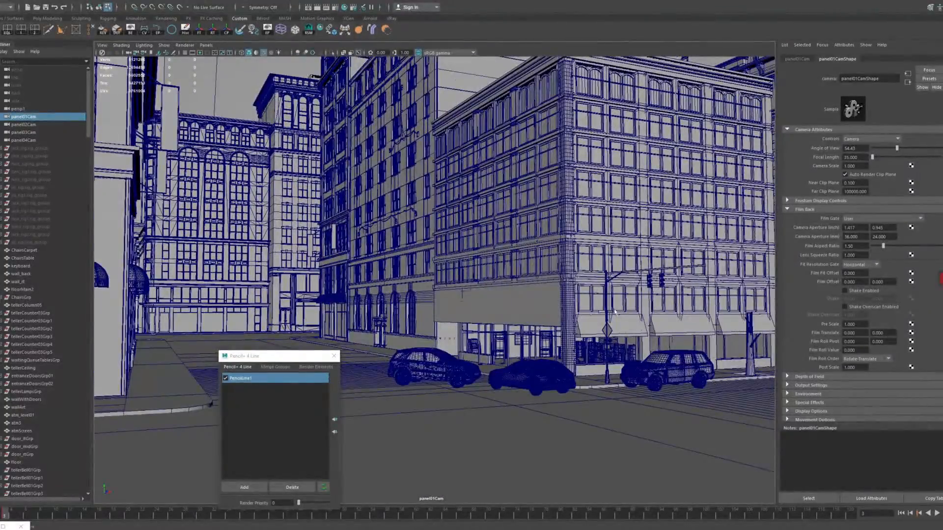
left_click_drag(675, 258, 437, 208, "alt")
right_click_drag(437, 209, 507, 199, "alt")
left_click_drag(499, 201, 515, 261, "alt")
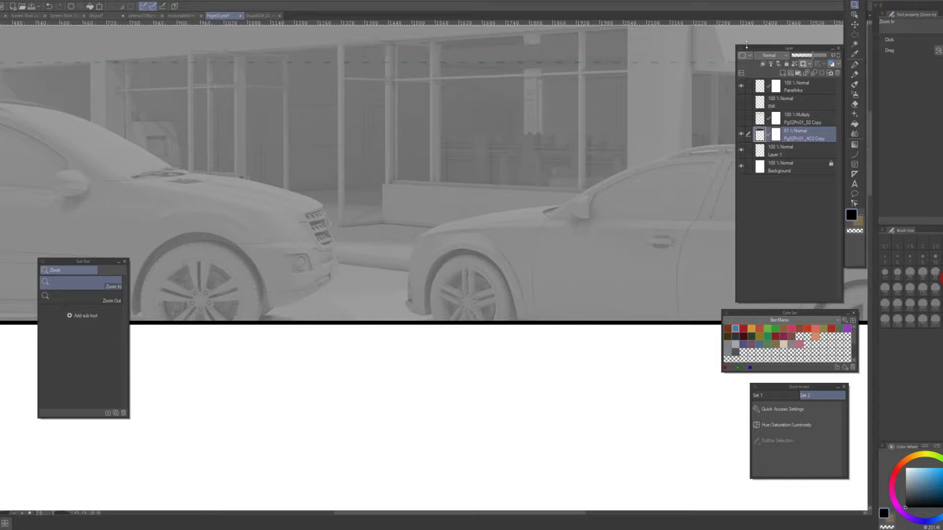
- Return to the comic page in Clip Studio Paint and show the Multiply line layer Pg02Pn01_02 Copy again
left_click_drag(652, 156, 603, 226)
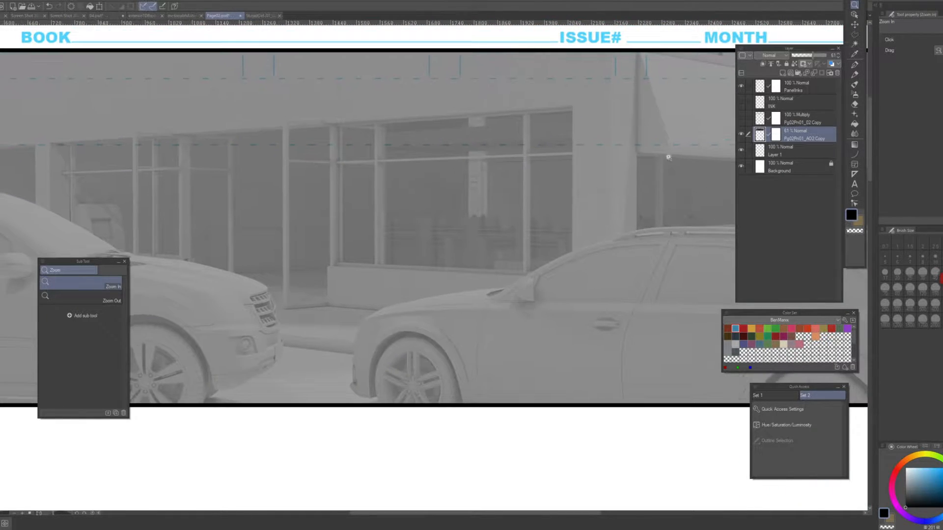
left_click(741, 119)
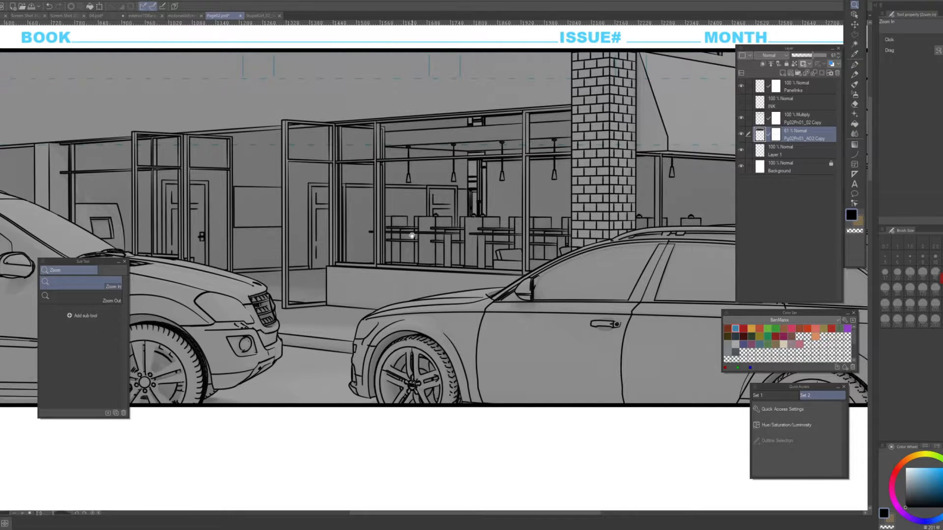
left_click_drag(395, 228, 415, 216)
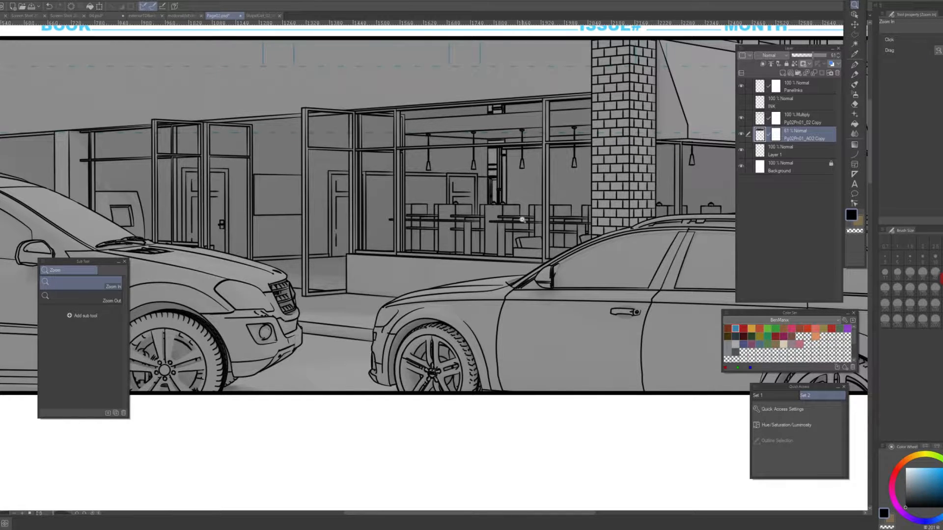
- Toggle the INK layer to compare the SUV with and without the added inks, leaving the layer shown
left_click_drag(520, 220, 775, 161)
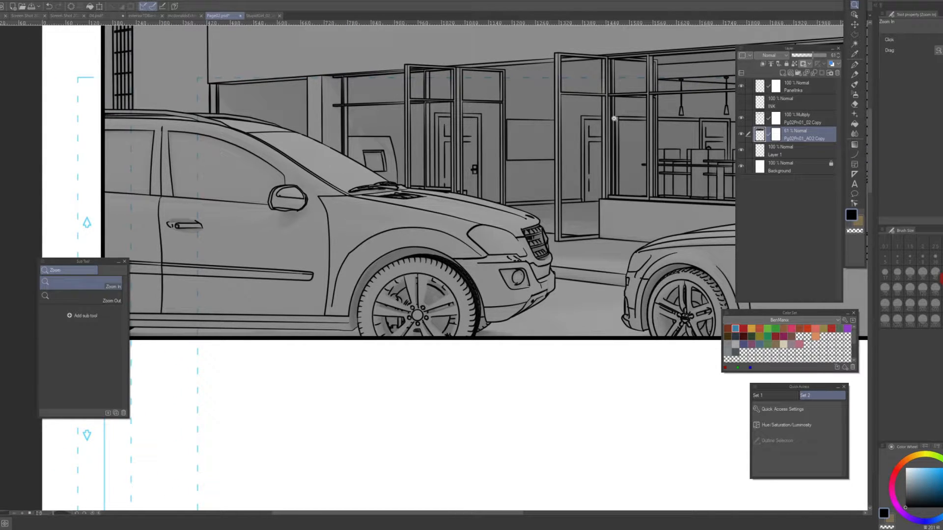
left_click(742, 102)
left_click(742, 102)
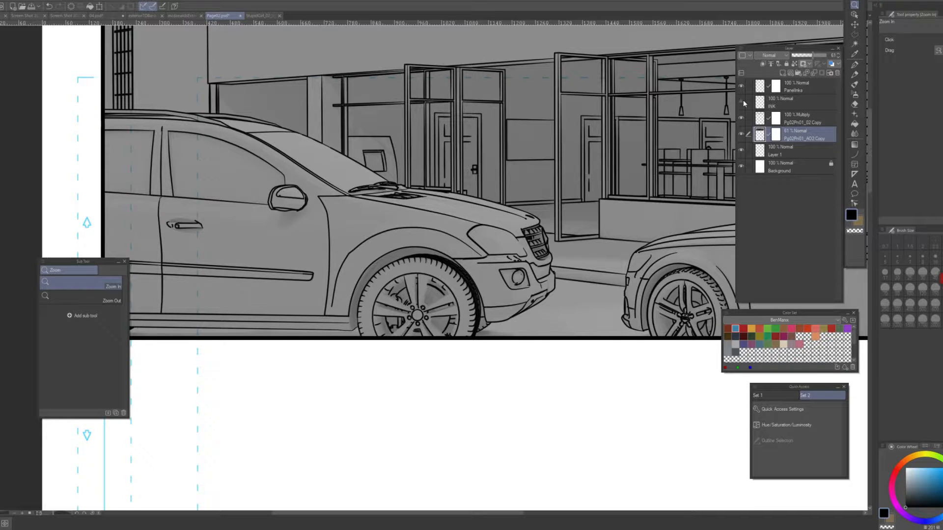
left_click(742, 102)
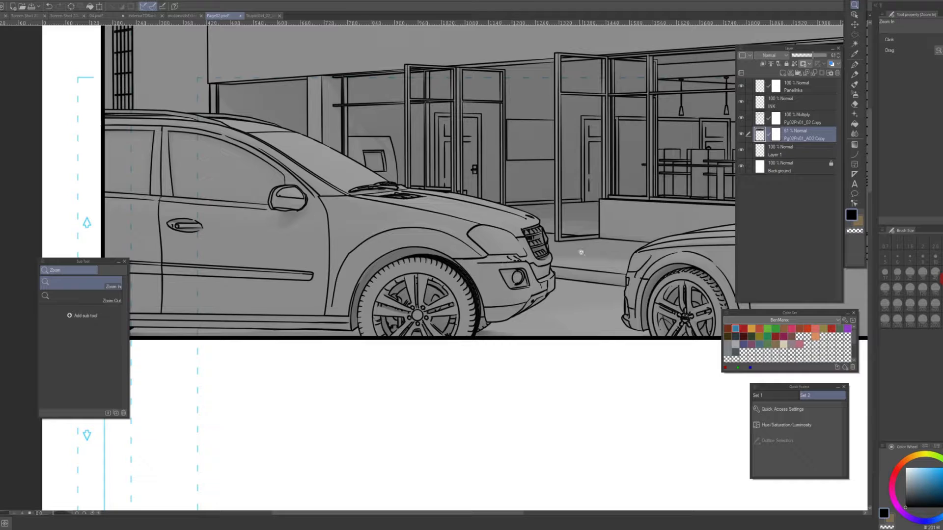
left_click(742, 103)
left_click(742, 103)
left_click(741, 103)
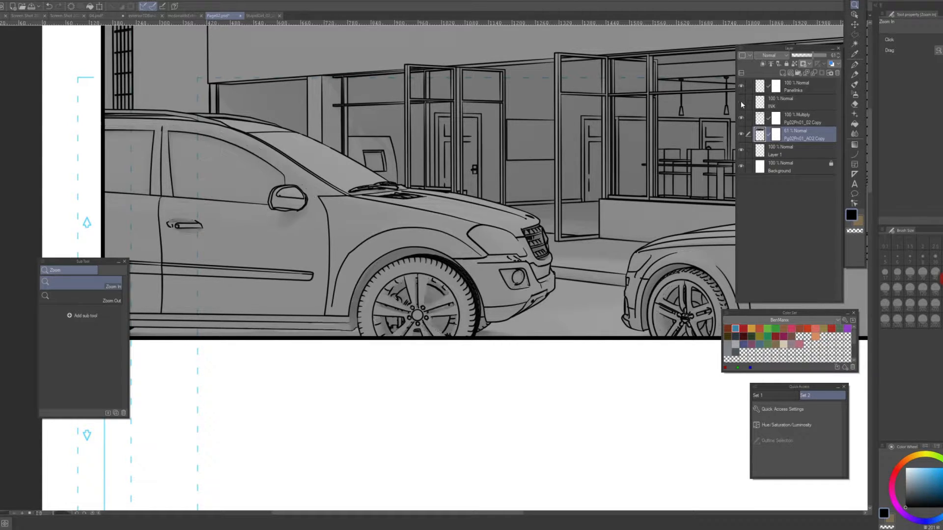
left_click(742, 103)
left_click(743, 104)
left_click(743, 104)
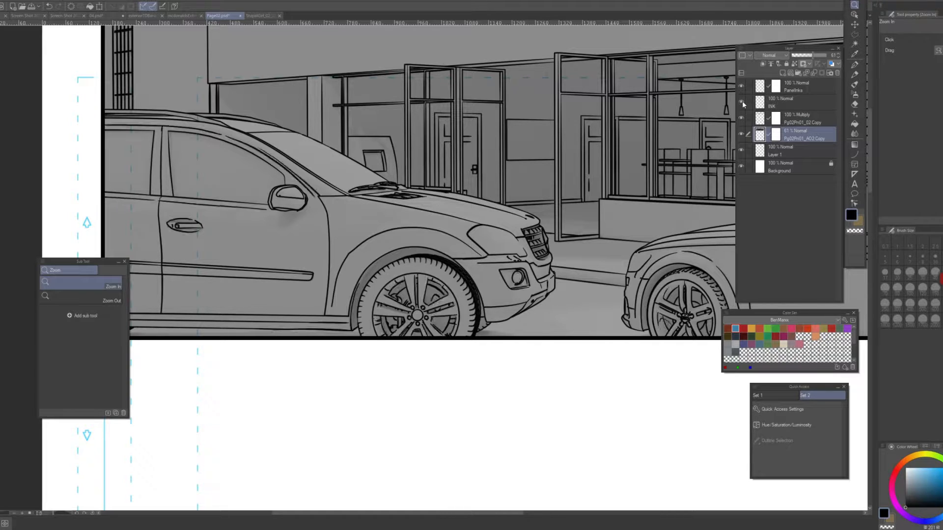
left_click(743, 103)
left_click(743, 104)
left_click(743, 103)
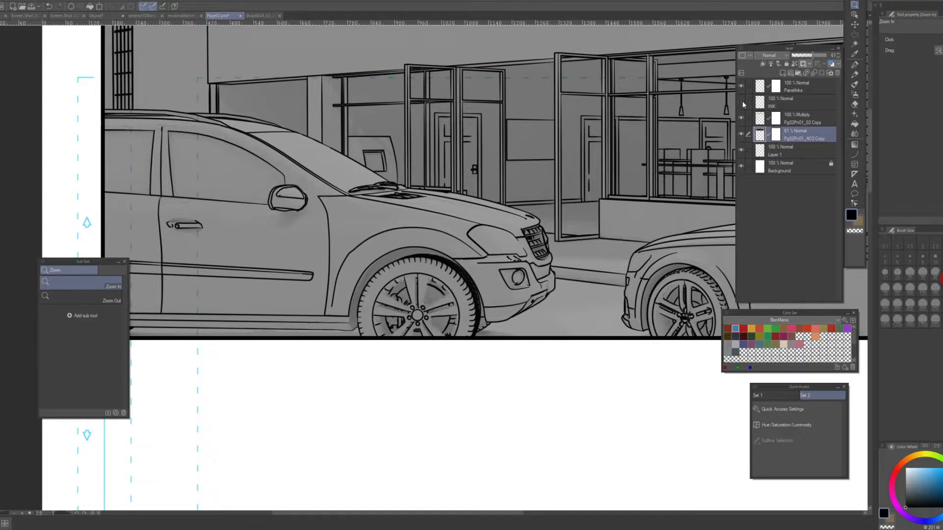
left_click(742, 103)
left_click(742, 103)
- Compare the station wagon and storefront with the INK layer hidden and shown, leaving the layer shown
left_click_drag(600, 218, 137, 237)
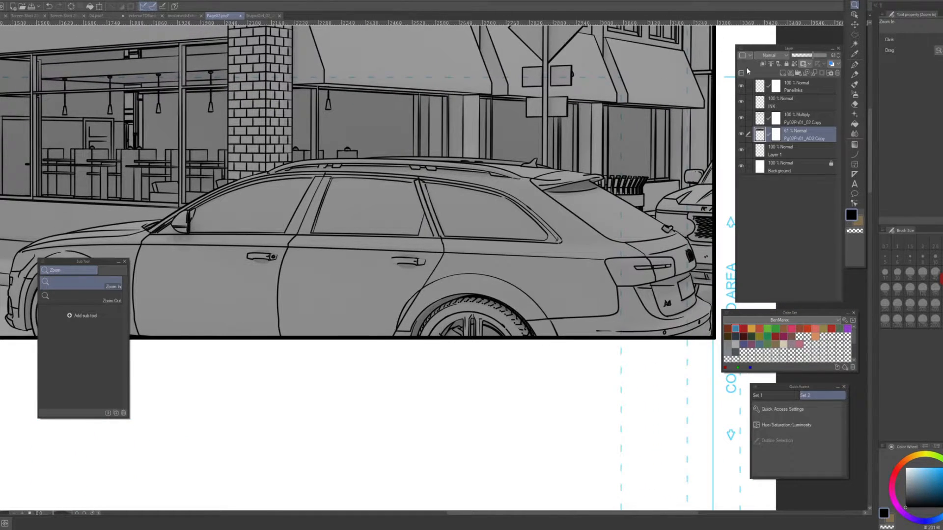
left_click(742, 102)
left_click(742, 104)
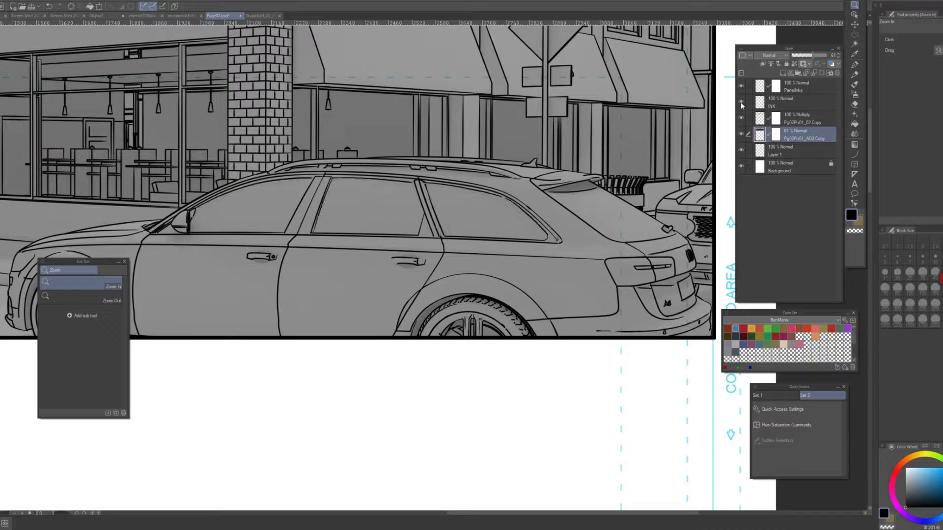
left_click(741, 104)
left_click(742, 105)
left_click(741, 104)
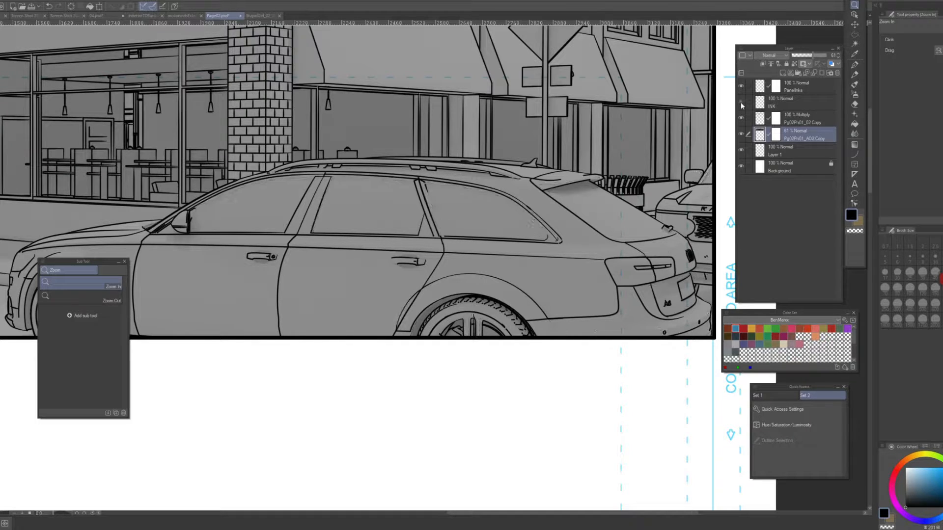
left_click(742, 105)
left_click(742, 104)
left_click(742, 104)
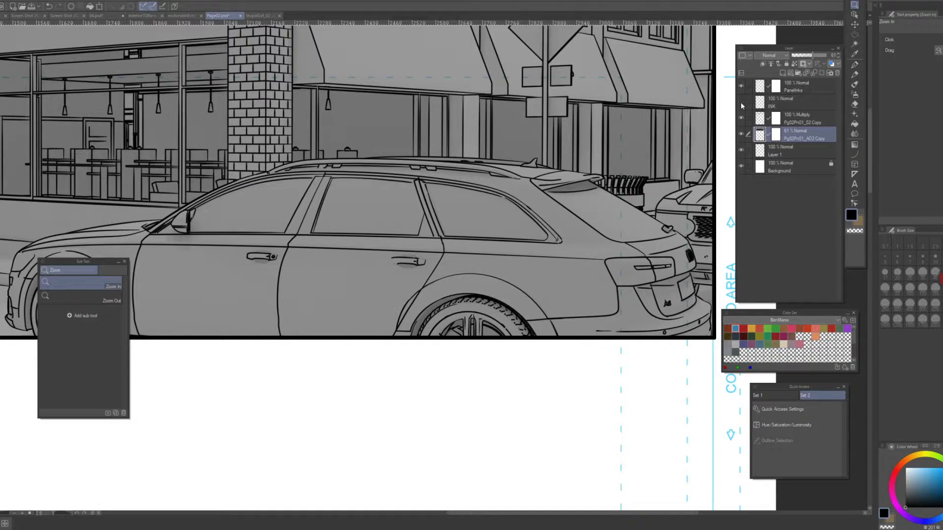
left_click(741, 105)
left_click(742, 105)
- Choose the Rectangle selection tool and load the contents of the PanelInks layer as a selection
left_click_drag(383, 231, 354, 199)
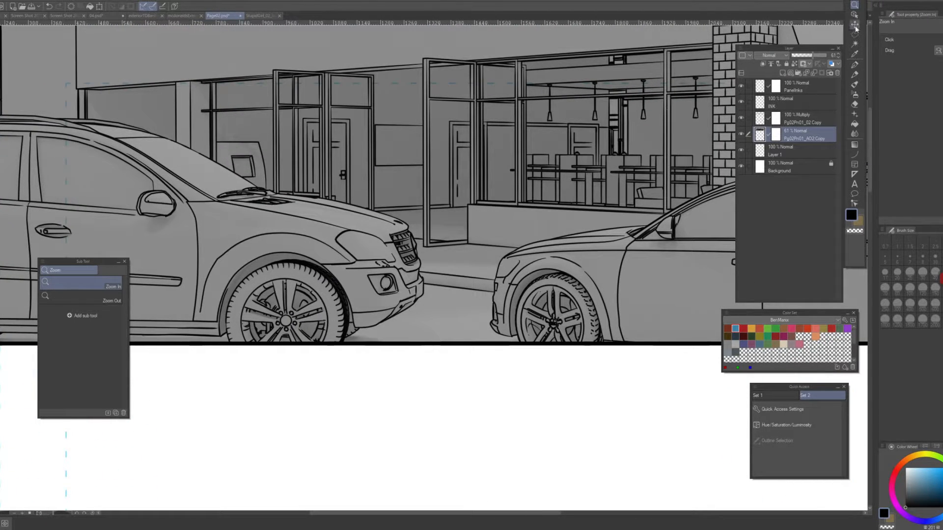
scroll(645, 173, "down", 2)
scroll(644, 174, "down", 1)
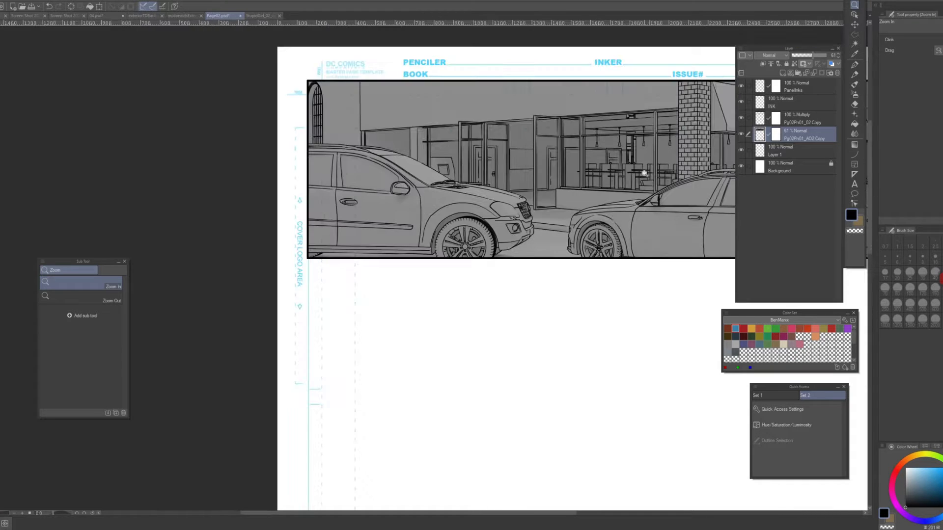
left_click_drag(621, 174, 385, 170)
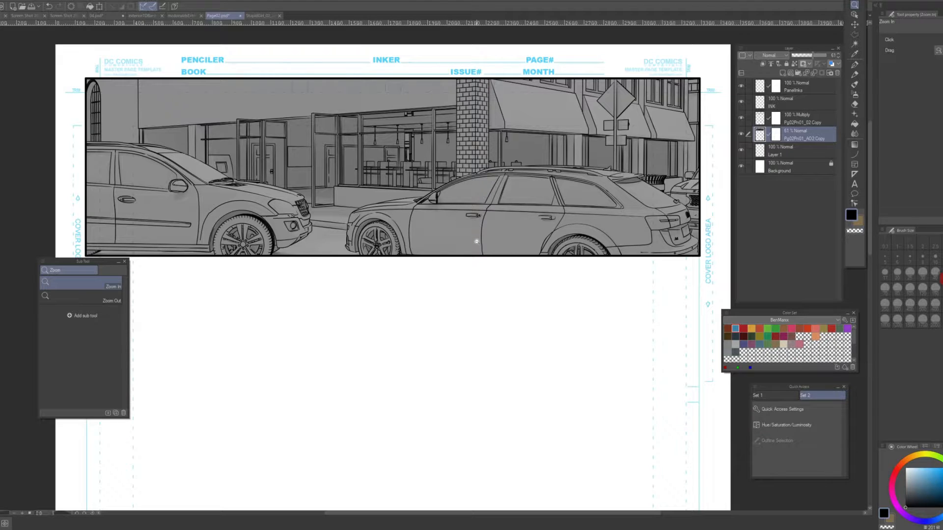
left_click(855, 34)
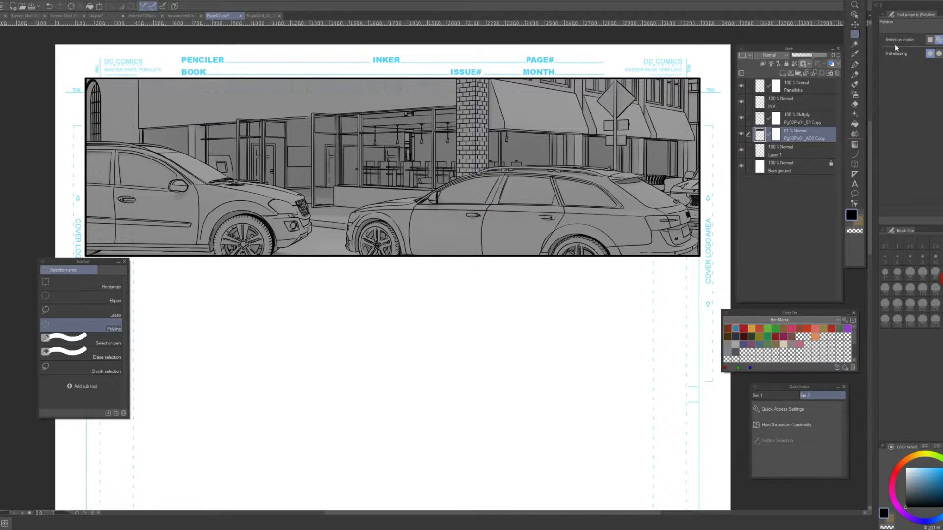
left_click(81, 283)
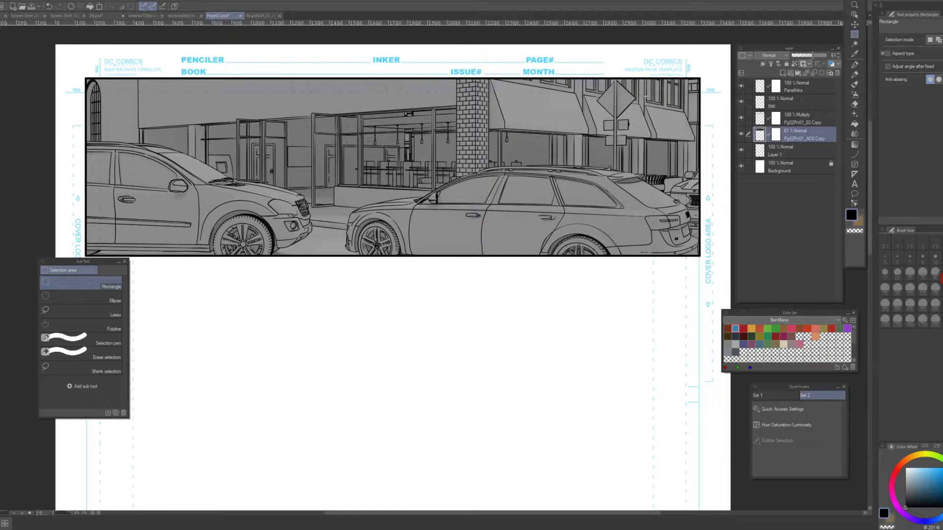
left_click(788, 89)
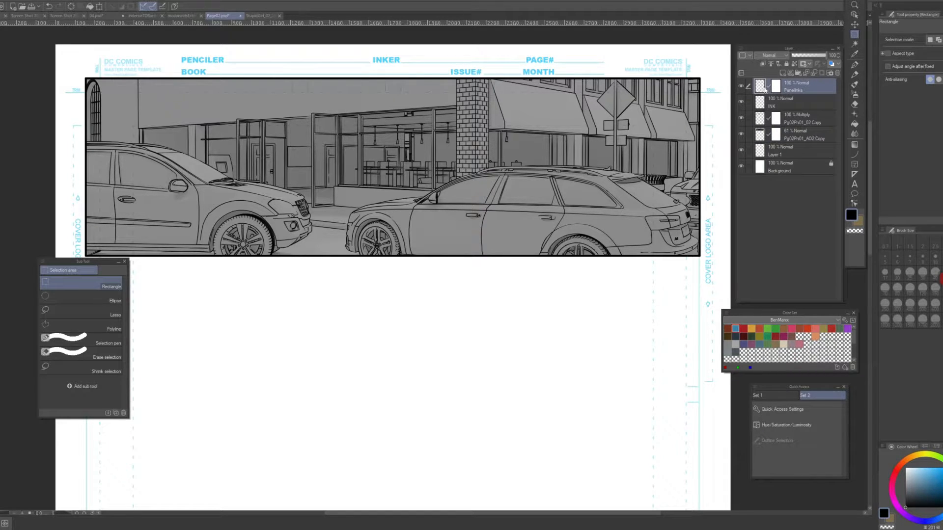
left_click(760, 89, "ctrl")
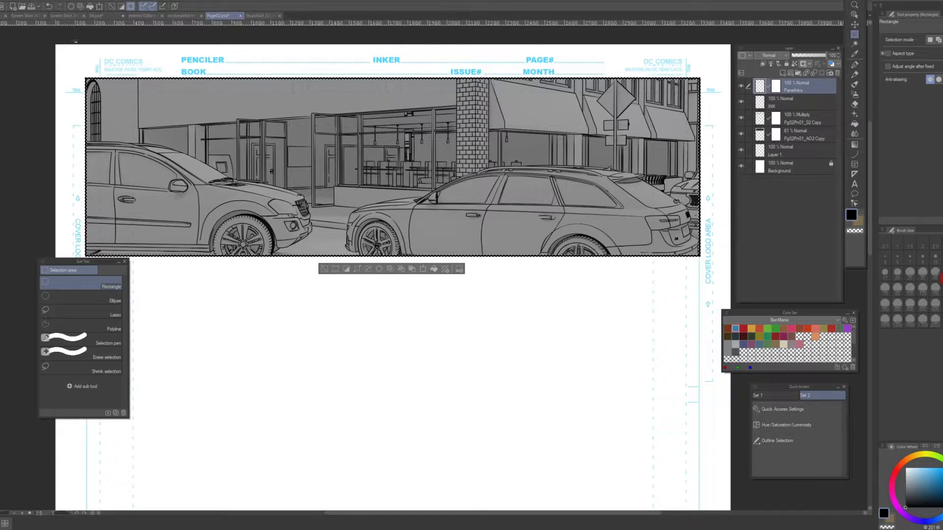
- Temporarily crop the page to the panel selection, examine its pixel dimensions in Change Image Resolution without changing them, and undo the crop
left_click(334, 269)
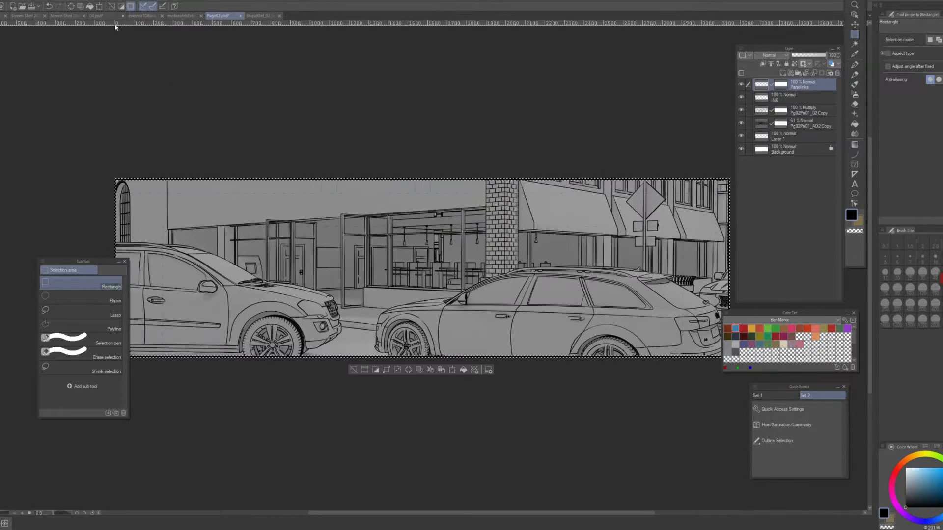
left_click(3, 1)
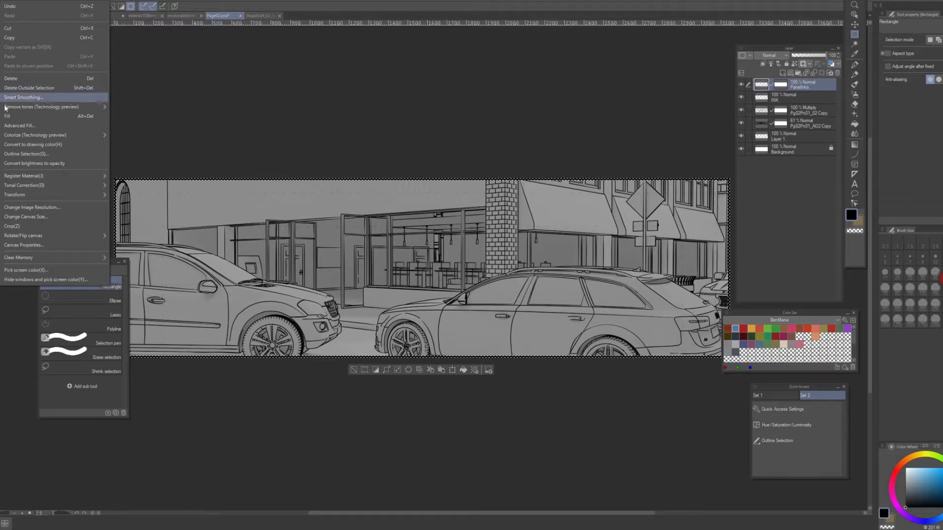
left_click(24, 207)
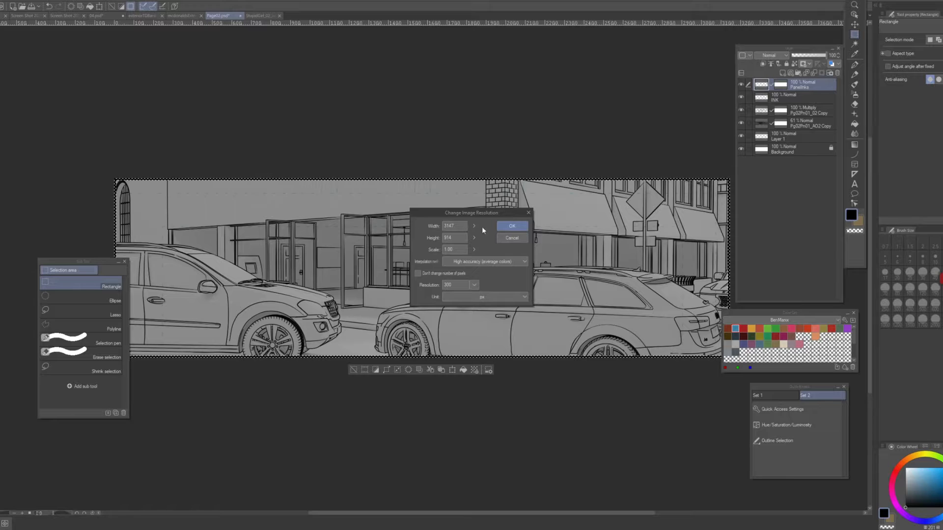
left_click(512, 239)
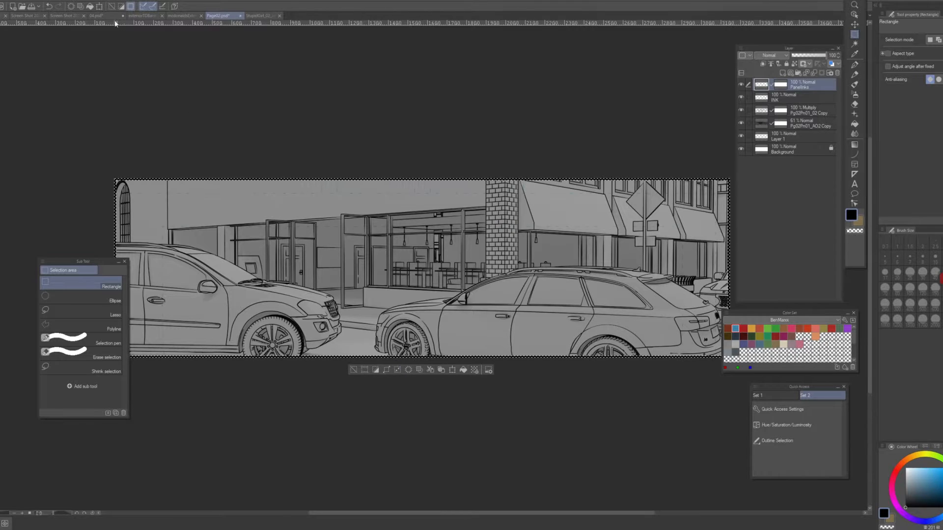
left_click(49, 7)
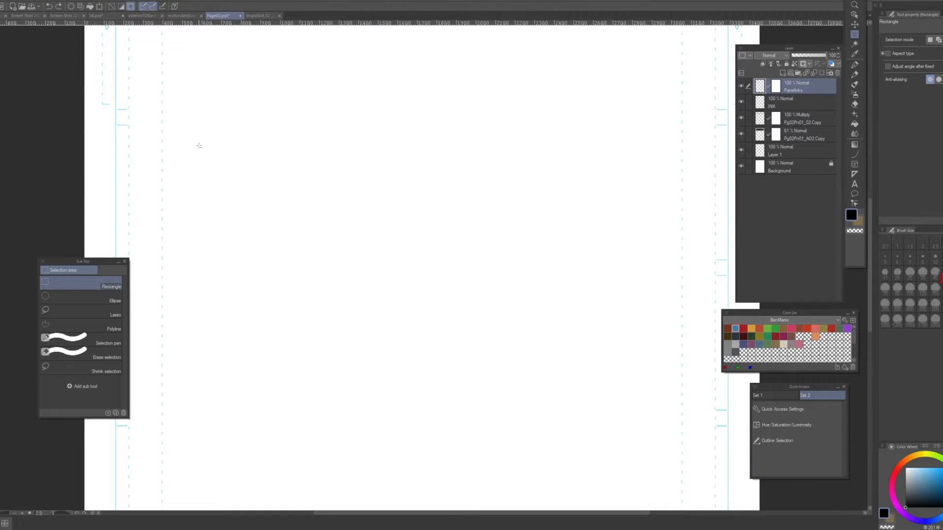
- Clear the selection around the first panel on Page02
left_click(854, 5)
left_click(560, 248, "alt")
left_click(550, 237, "alt")
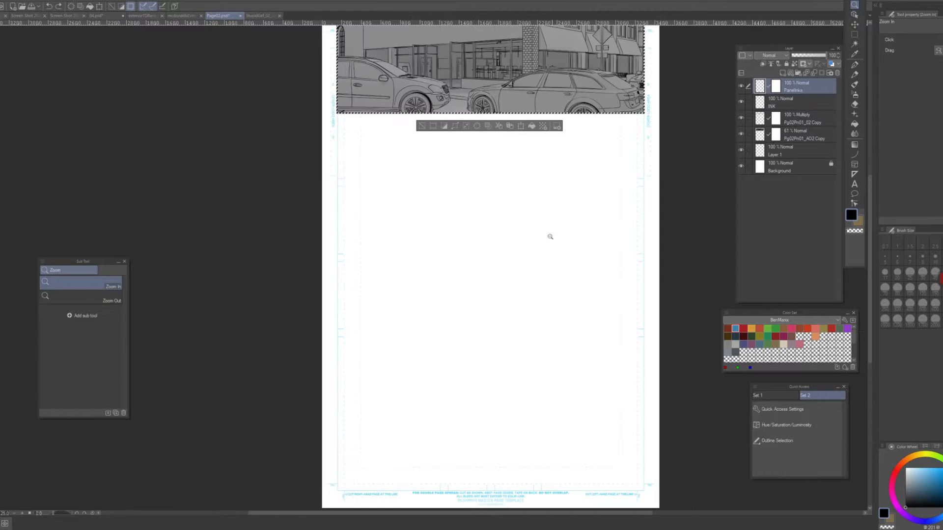
middle_click_drag(535, 243, 519, 328)
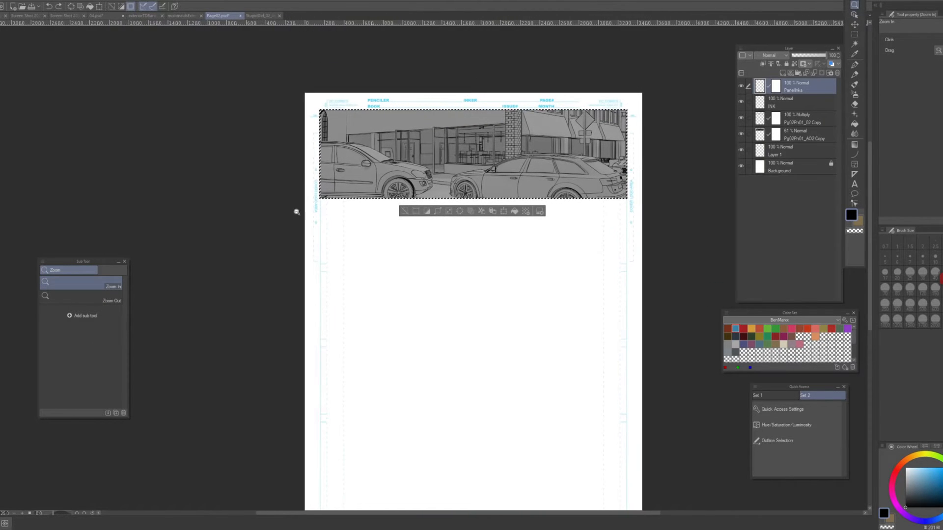
left_click(405, 211)
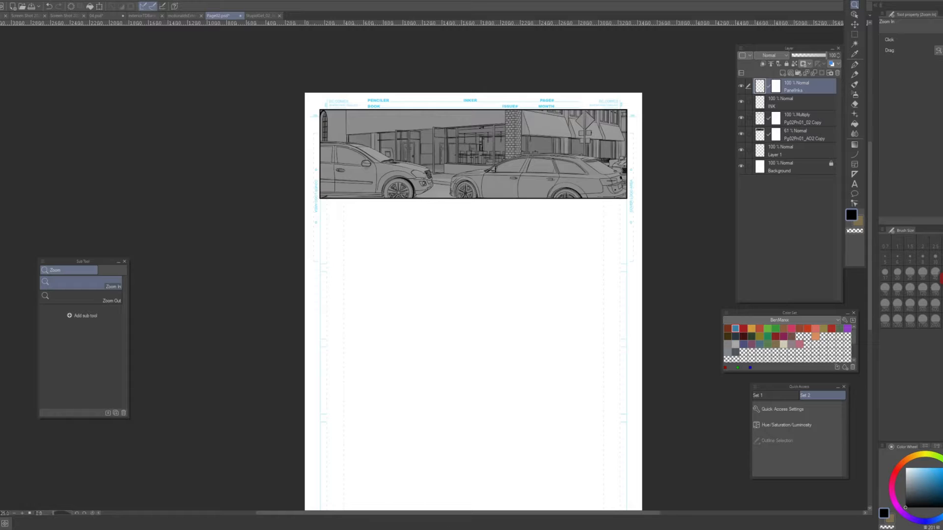
- Switch to Maya and examine the output width and height in the V-Ray Render Settings, leaving them as they are
left_click(283, 525)
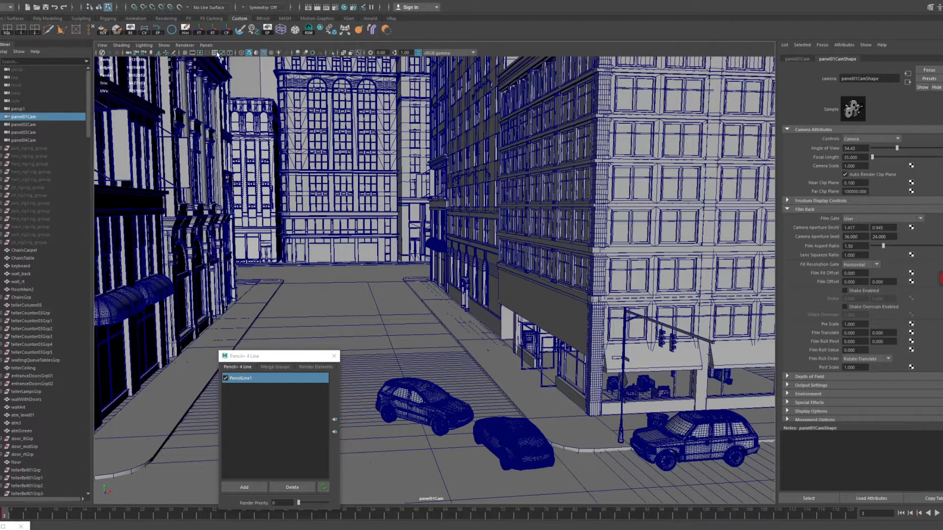
left_click(336, 7)
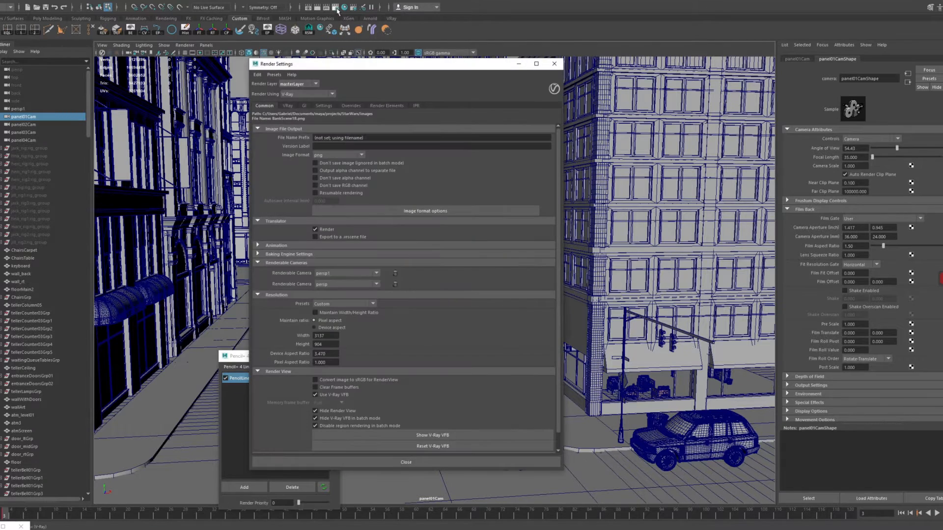
scroll(399, 243, "down", 1)
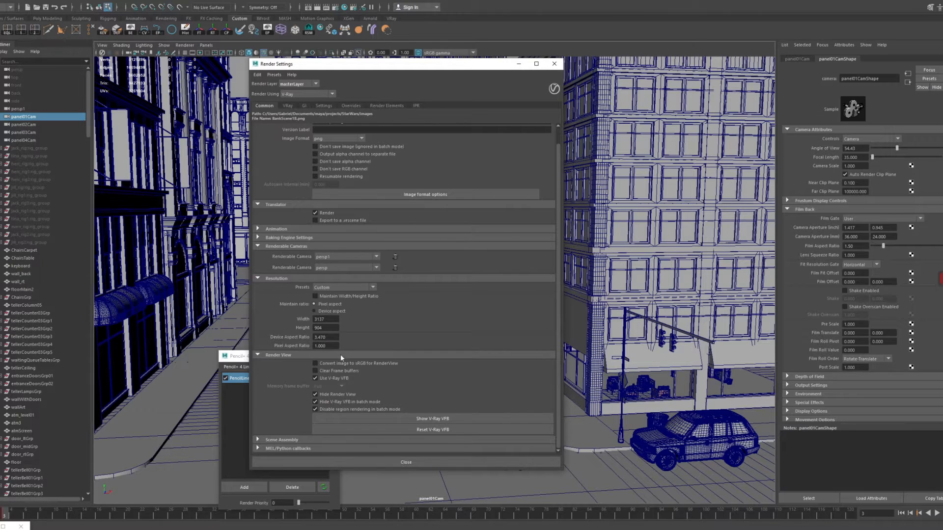
left_click(398, 461)
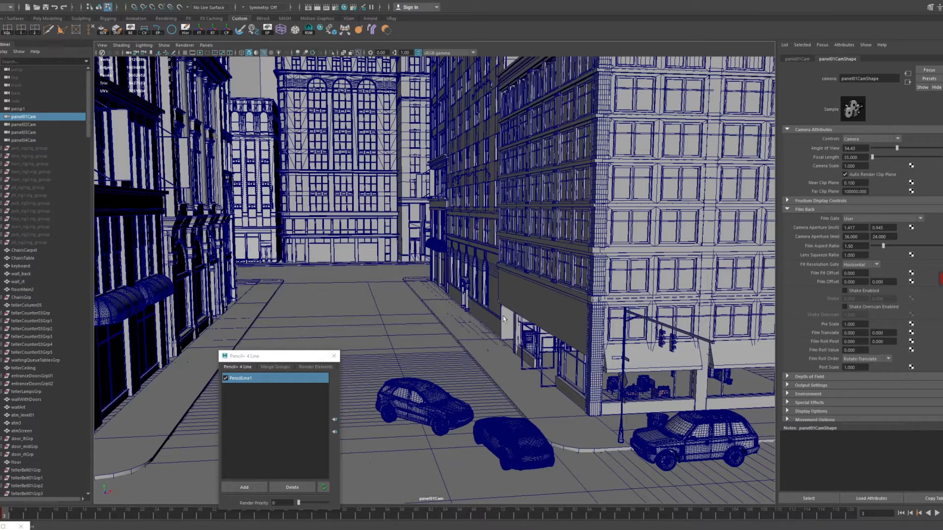
- Show the resolution gate and gate mask in the panel01Cam view and return to the start of the timeline for the car framing
left_click(192, 54)
left_click(199, 53)
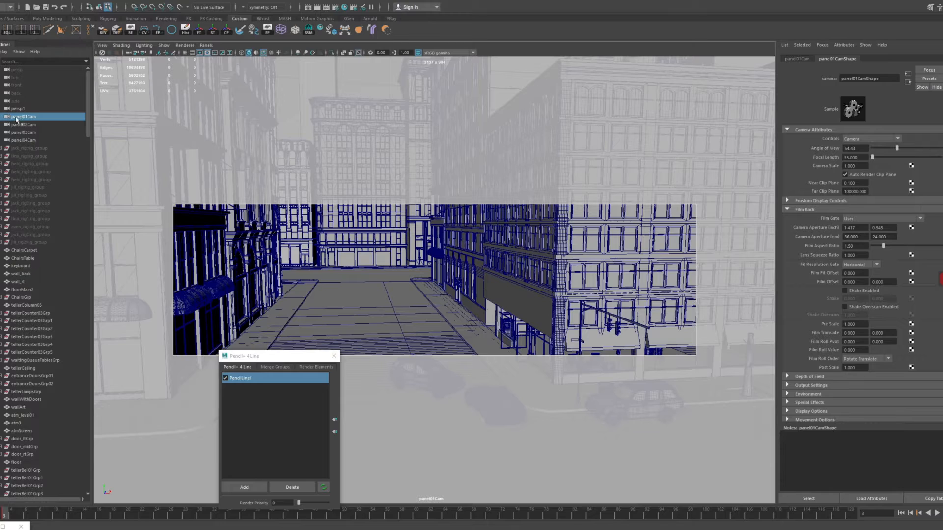
left_click(5, 514)
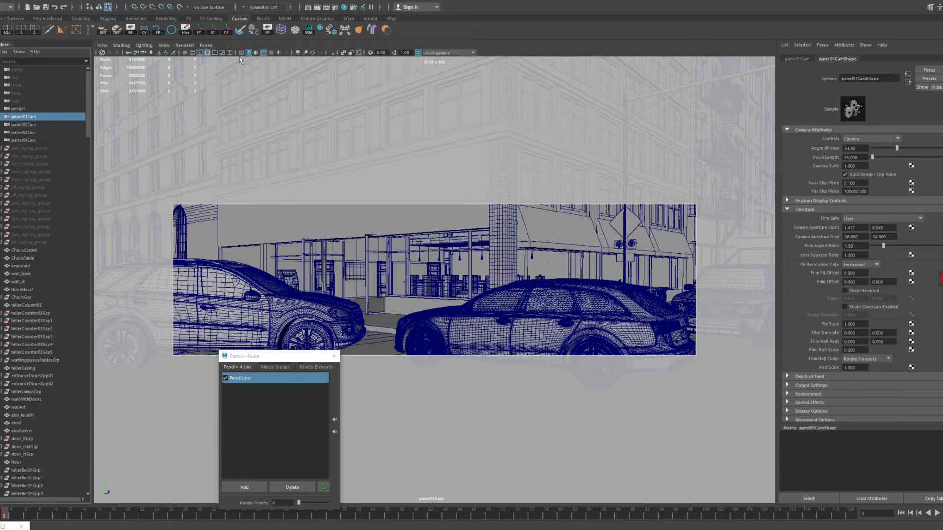
- Compare the panel01Cam view of the cars with the resolution gate and gate mask off and on, leaving both on
left_click(208, 54)
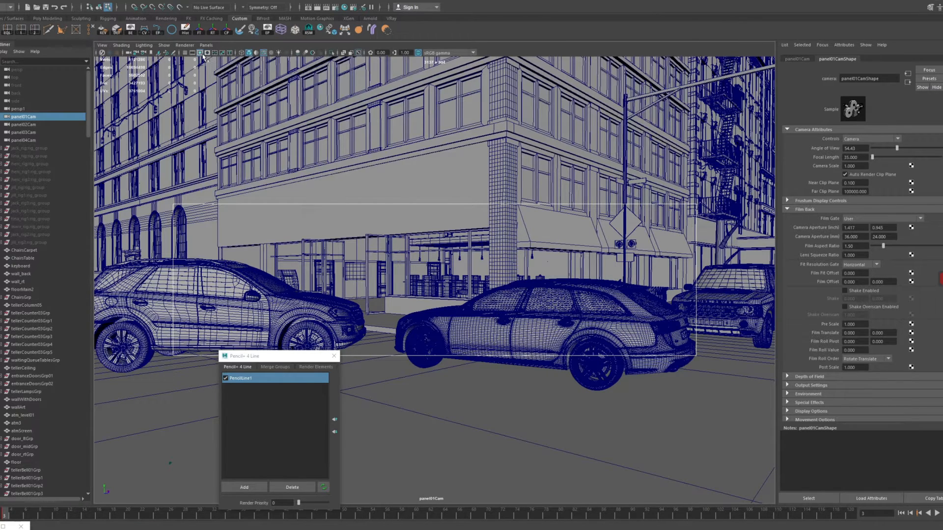
left_click(207, 53)
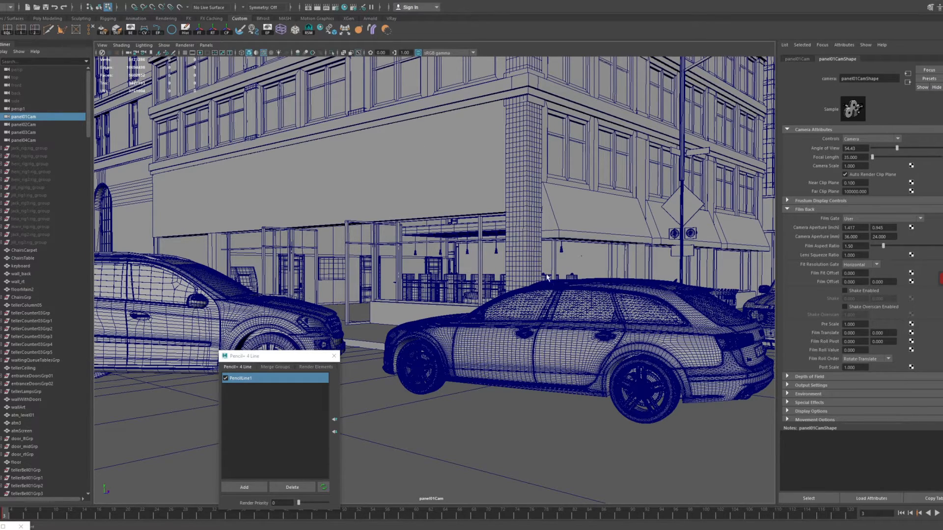
left_click(192, 54)
left_click(199, 54)
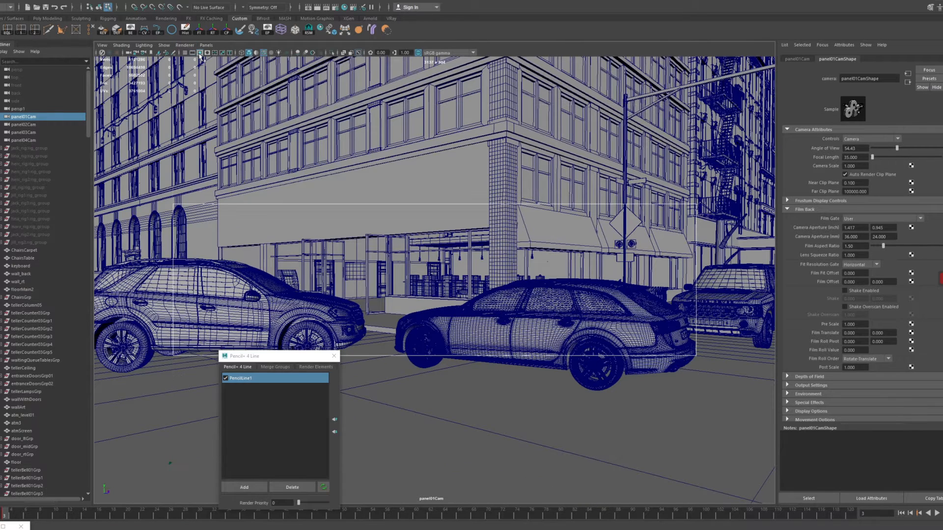
left_click(208, 54)
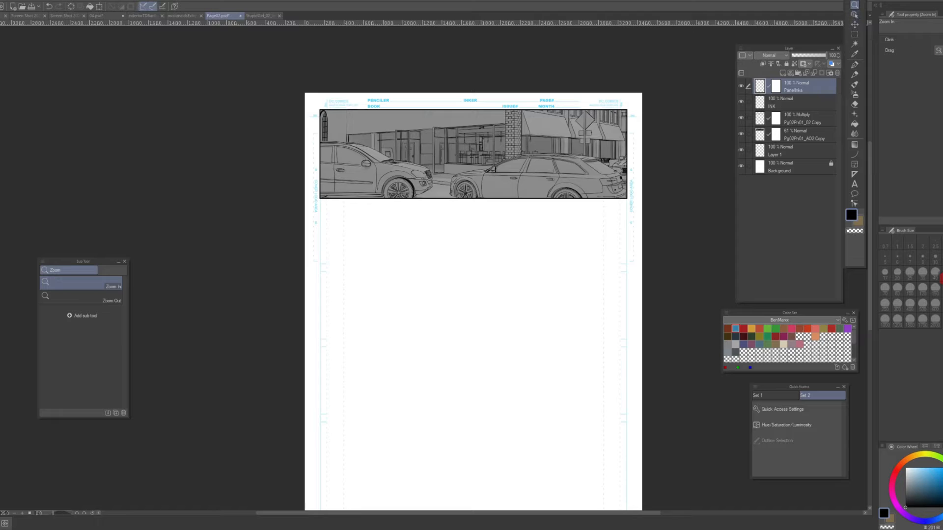
- Back in Clip Studio Paint, compare the first panel with the Multiply line layer Pg02Pn01_02 Copy hidden and shown, leaving it shown
scroll(489, 135, "up", 5)
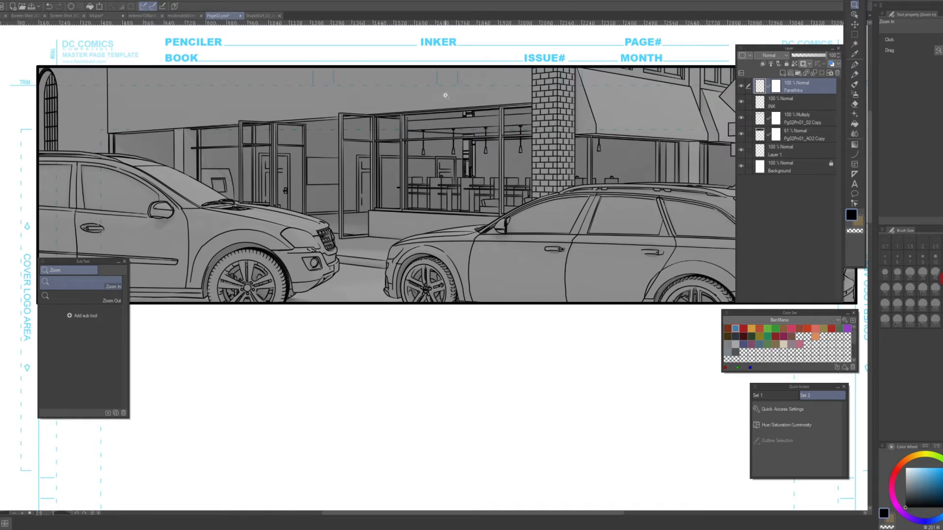
left_click(741, 119)
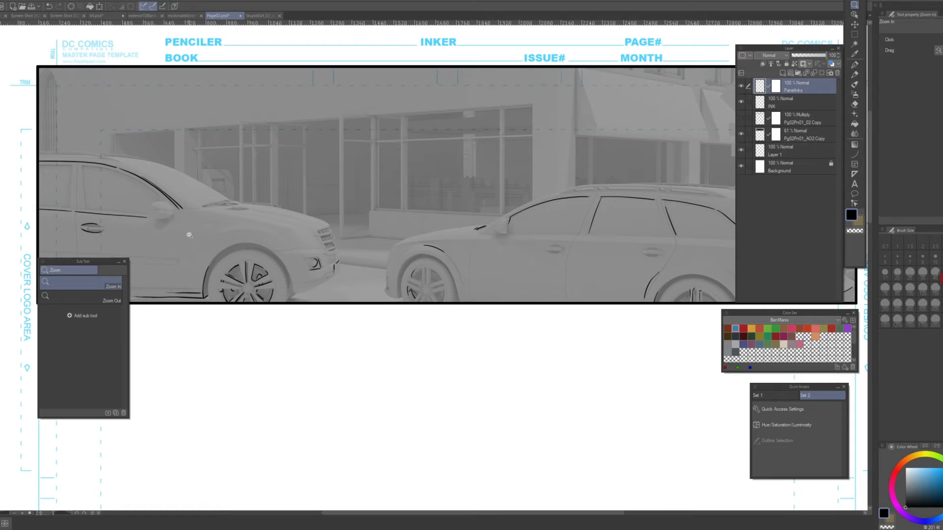
left_click(741, 119)
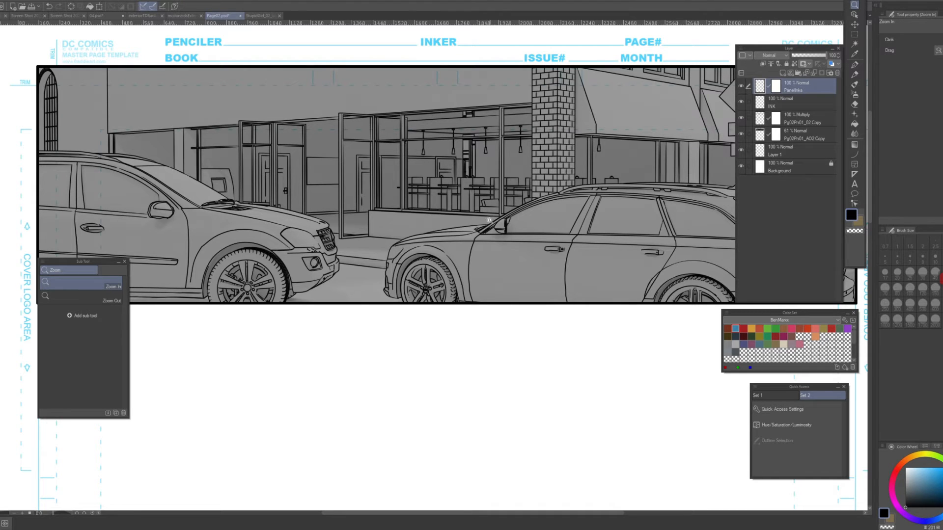
- View the finished colored and lettered StupidGirl page for reference and return to Page02
left_click(260, 16)
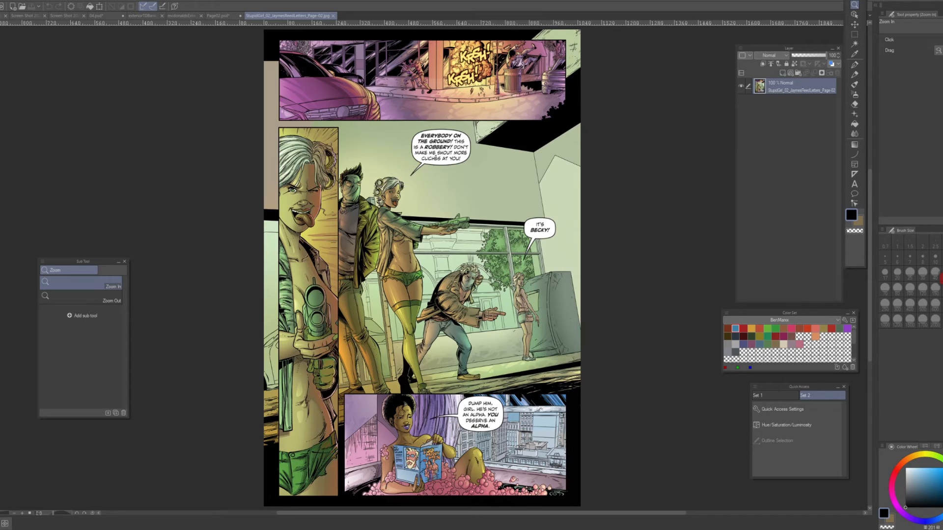
left_click(217, 16)
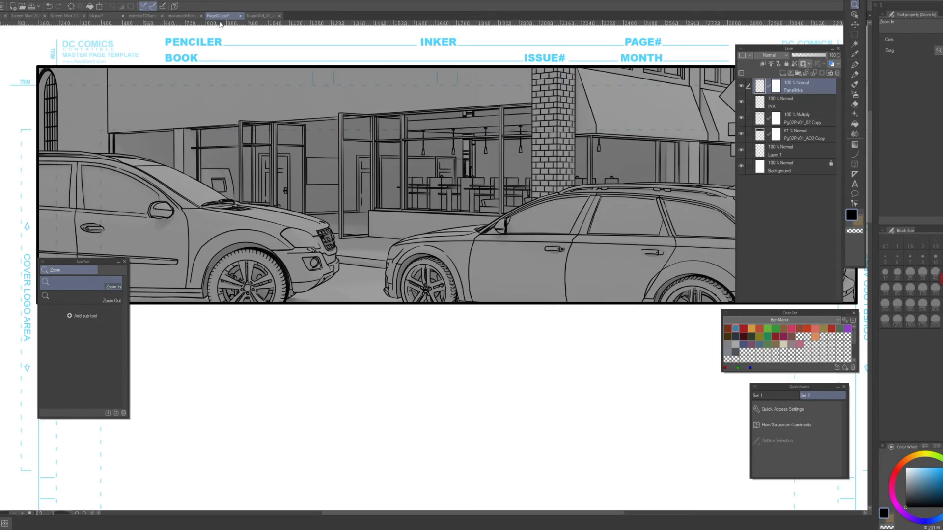